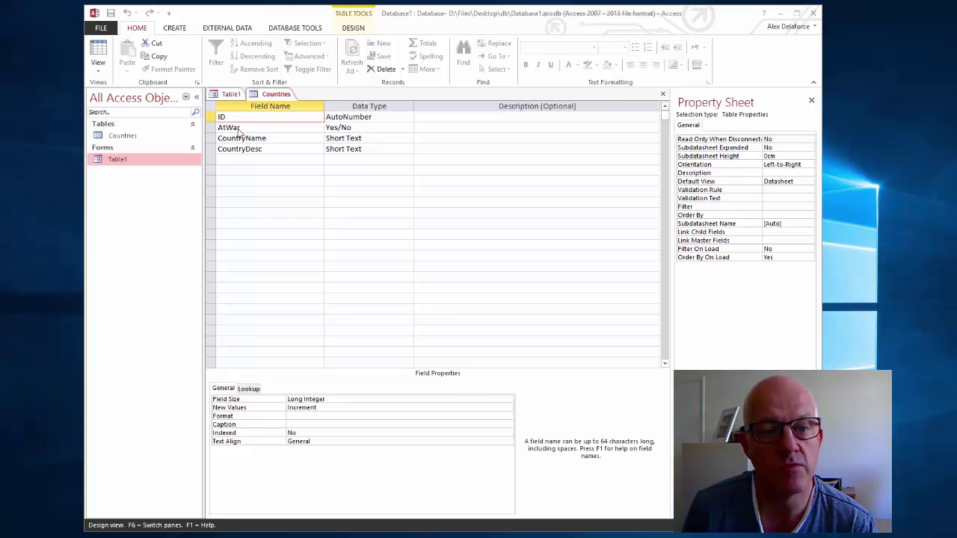
# Review the AtWar, CountryName and CountryDesc fields in the Countries table design, and show the table's records in Datasheet view
pyautogui.click(377, 128)
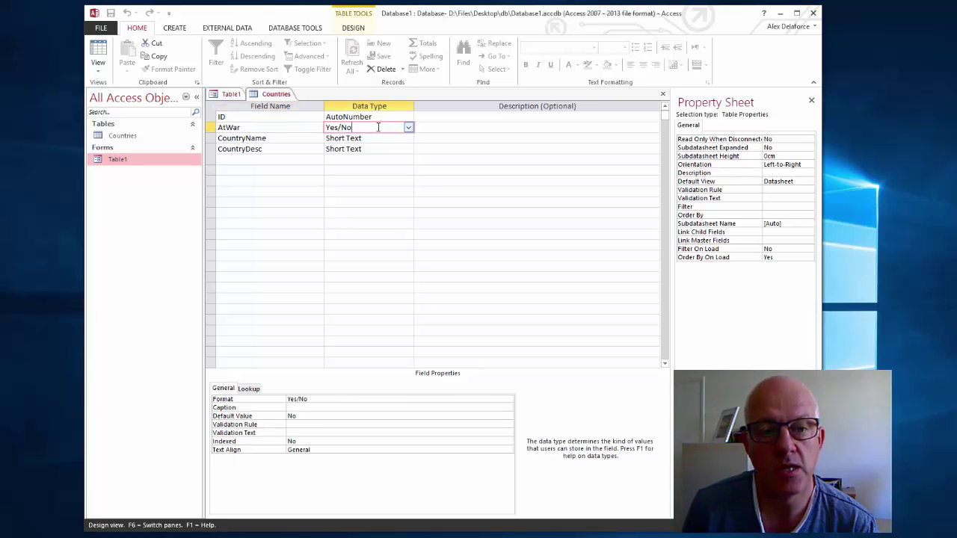
pyautogui.click(274, 139)
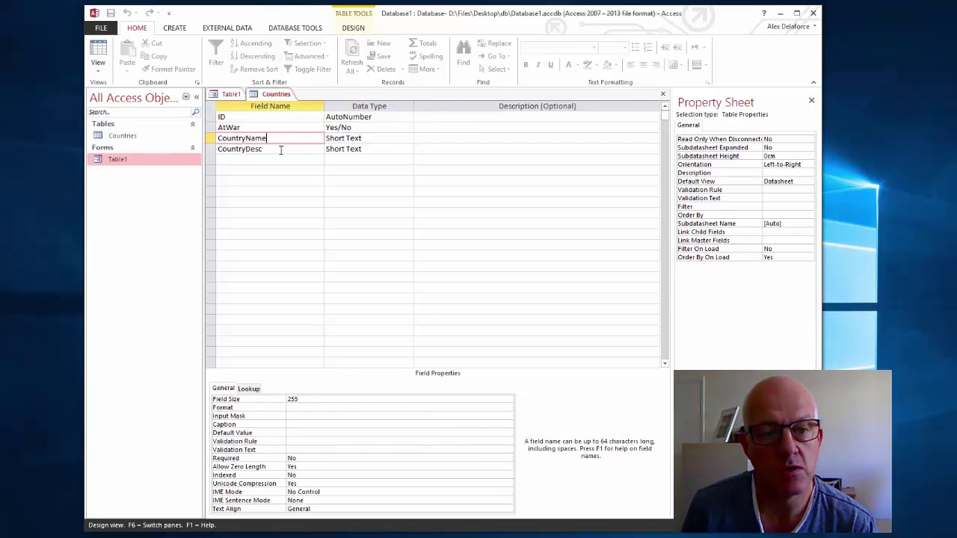
pyautogui.click(280, 149)
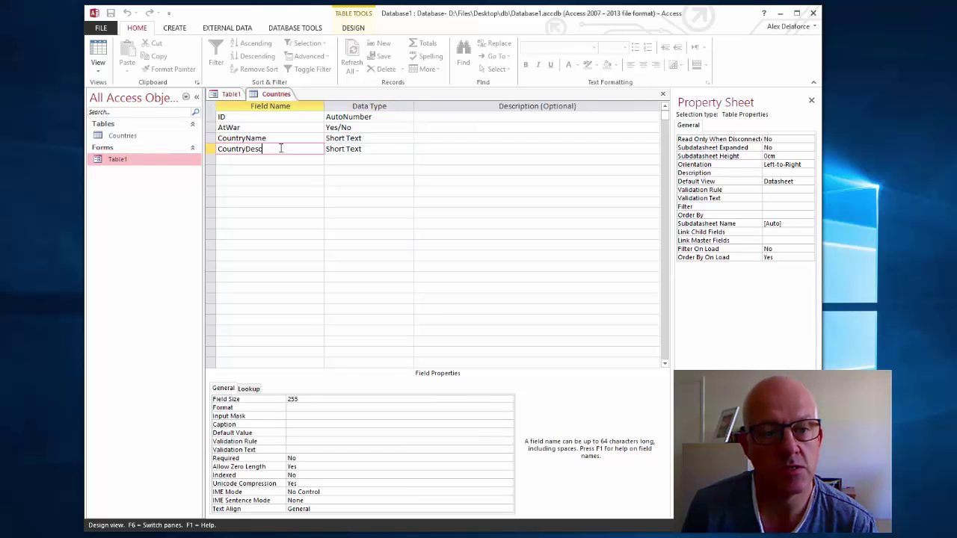
pyautogui.click(98, 52)
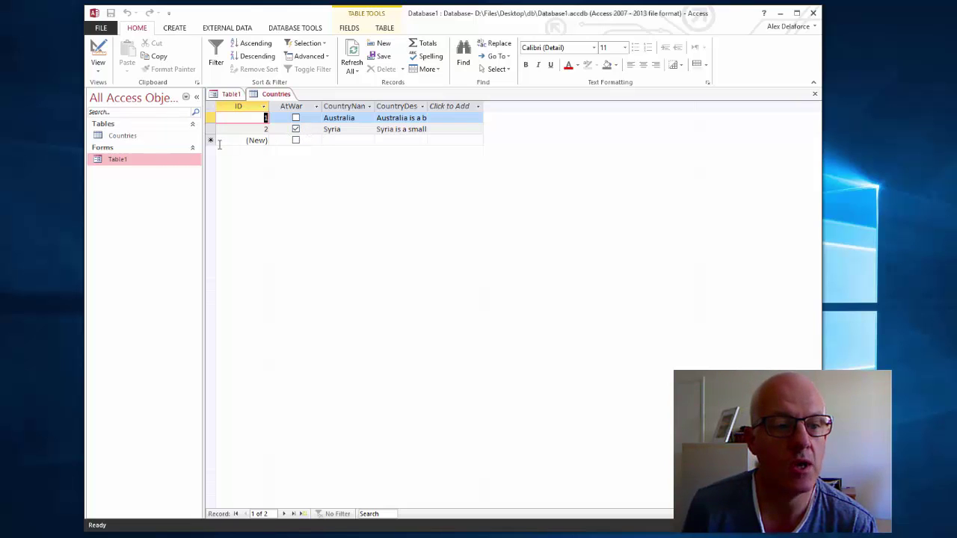
# Show the Table1 form and page between its Australia and Syria records to compare the AtWar setting with the picture
pyautogui.click(120, 157)
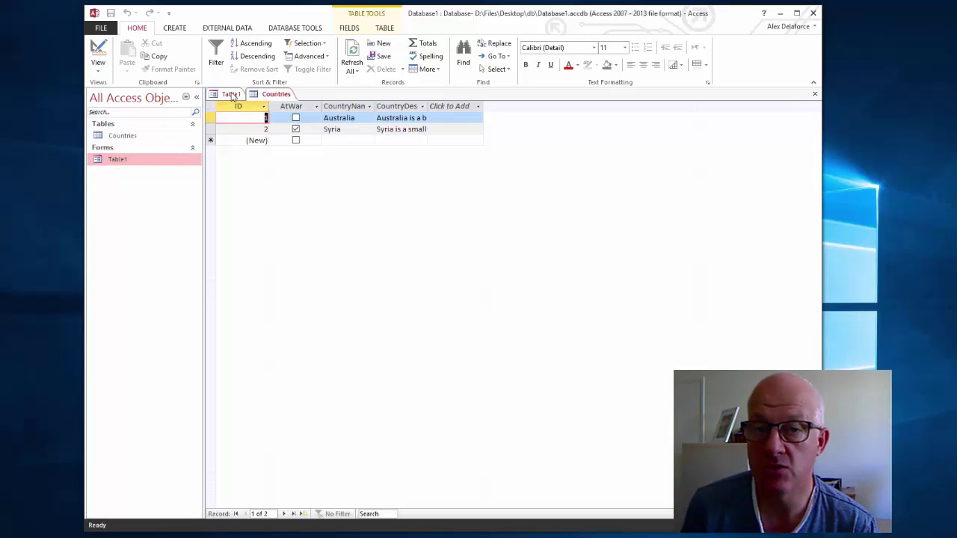
pyautogui.click(232, 95)
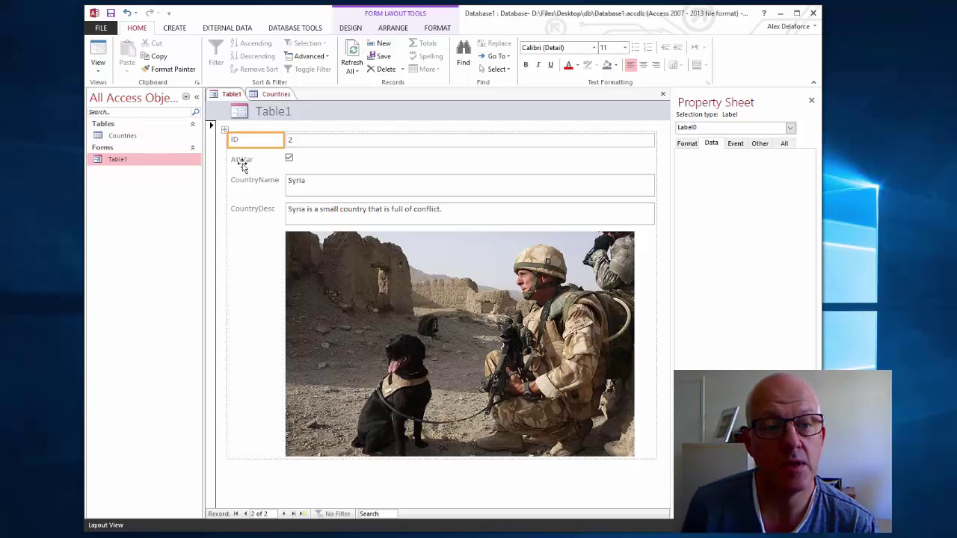
pyautogui.click(289, 158)
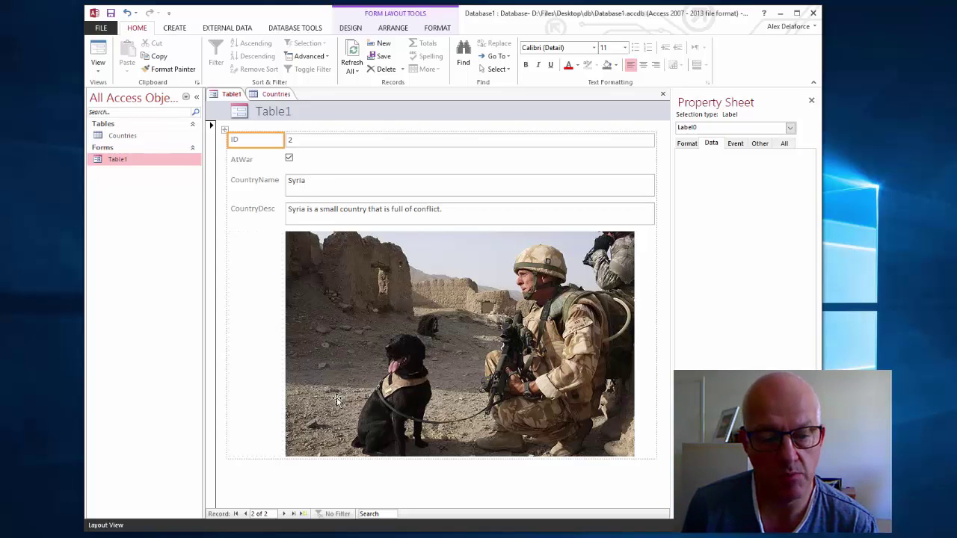
pyautogui.click(246, 514)
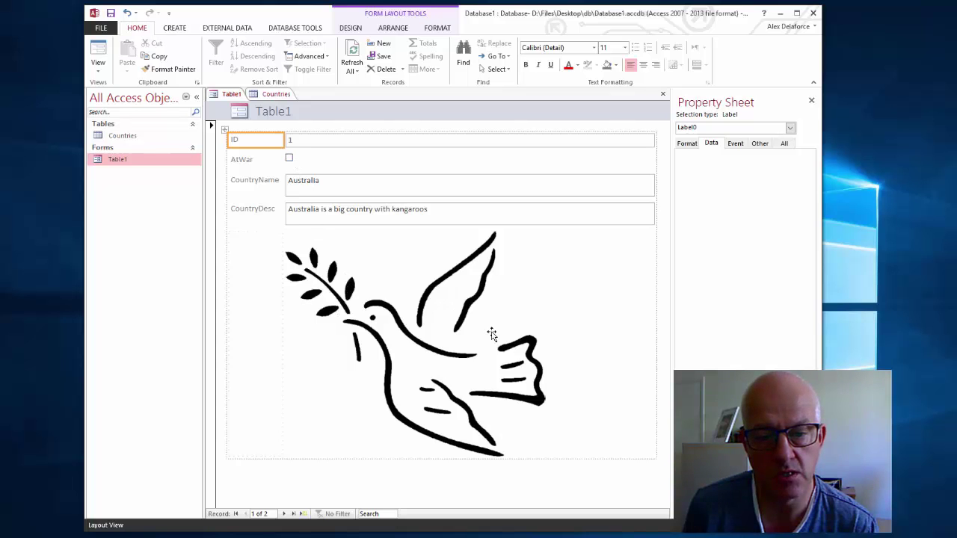
pyautogui.click(283, 514)
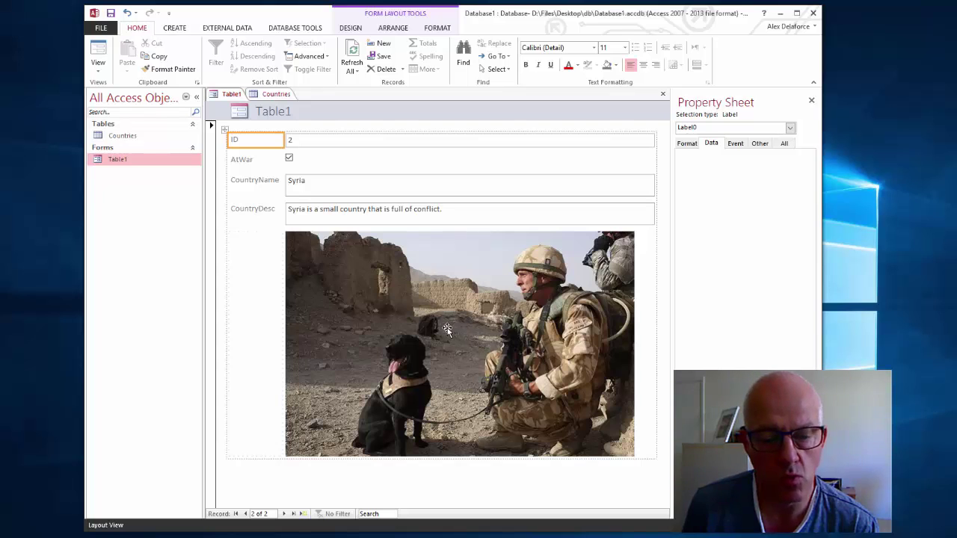
pyautogui.click(245, 515)
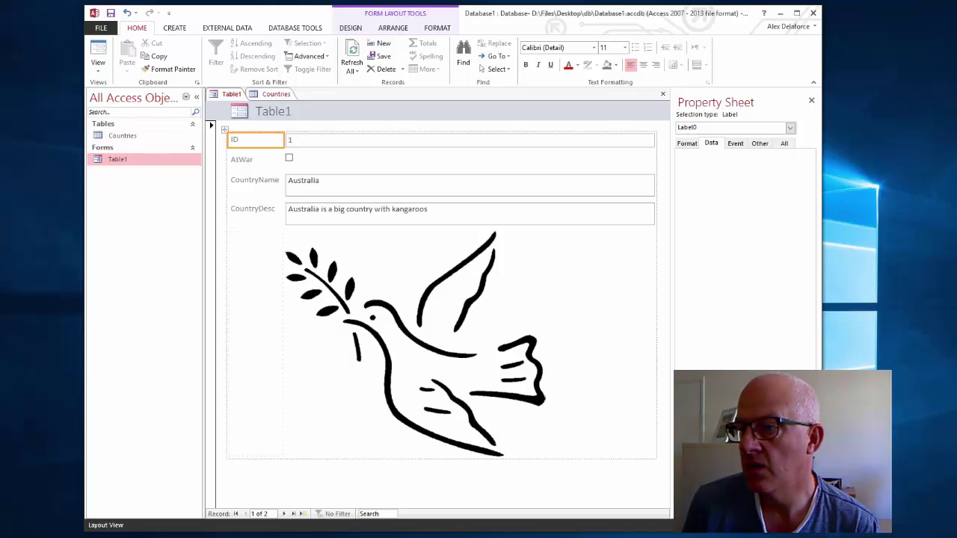
# Check the db folder in File Explorer for the database, peacephoto and warphoto files, and minimise the folder window
pyautogui.press('super+e')
pyautogui.moveTo(595, 165); pyautogui.dragTo(230, 56)
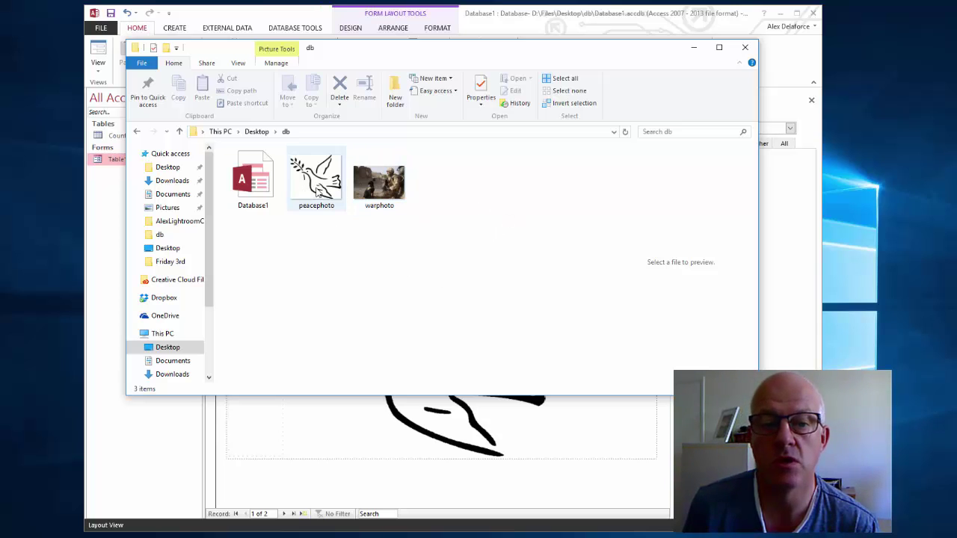
pyautogui.moveTo(318, 193)
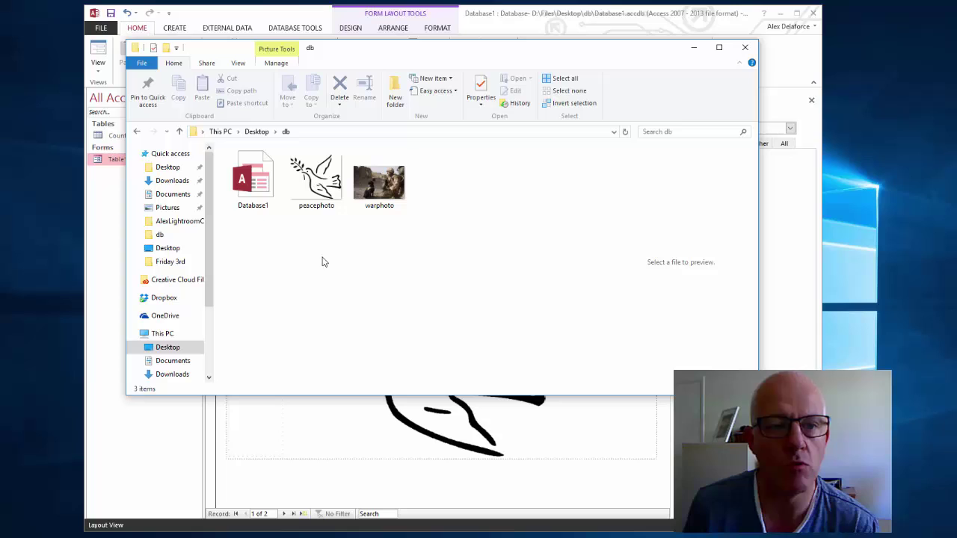
pyautogui.click(693, 47)
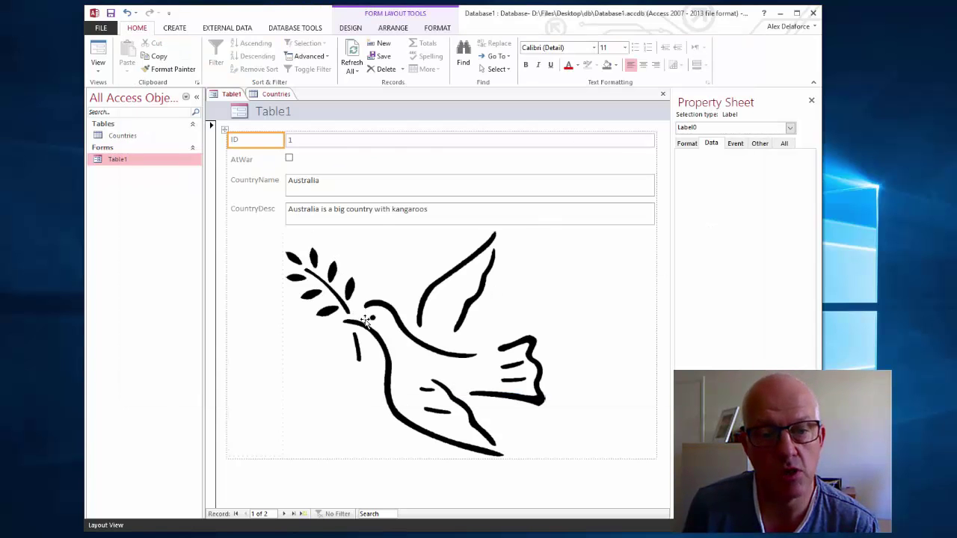
# Switch the Table1 form to Design view and open the Control Source expression of the image below CountryDesc in the Expression Builder
pyautogui.click(99, 70)
pyautogui.click(116, 136)
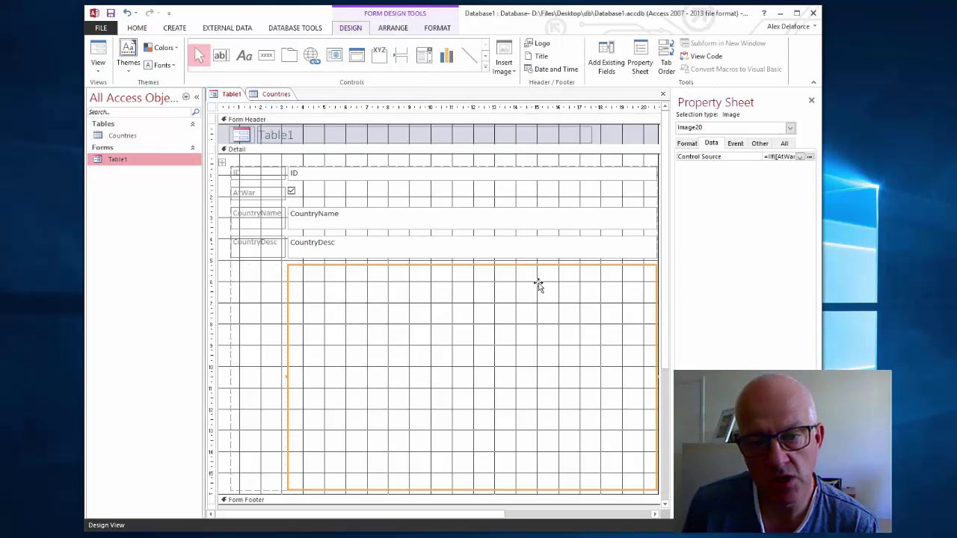
pyautogui.click(356, 245)
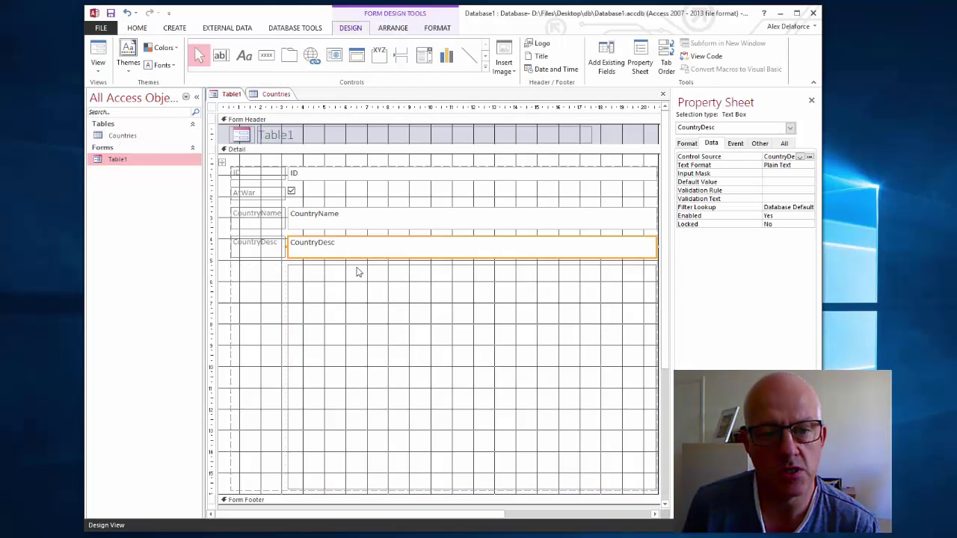
pyautogui.click(358, 284)
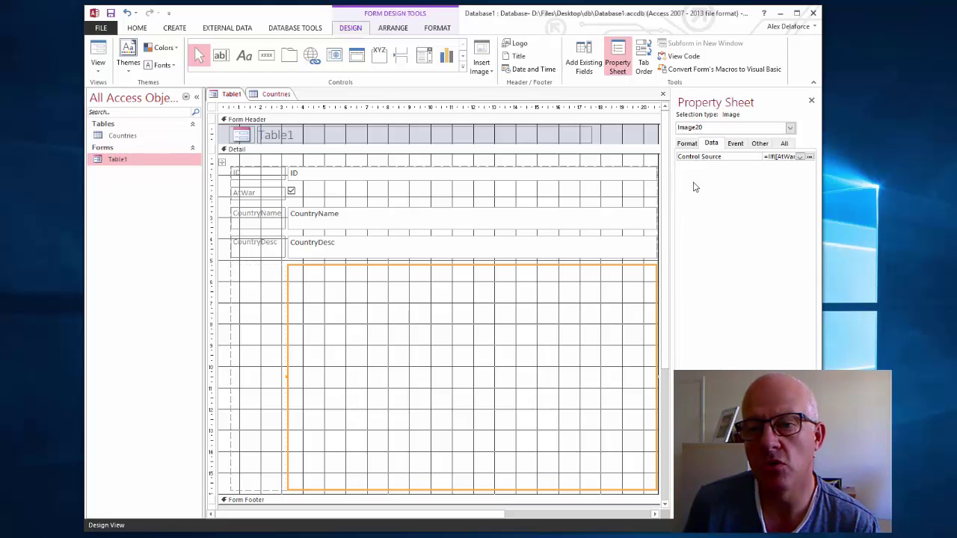
pyautogui.click(687, 143)
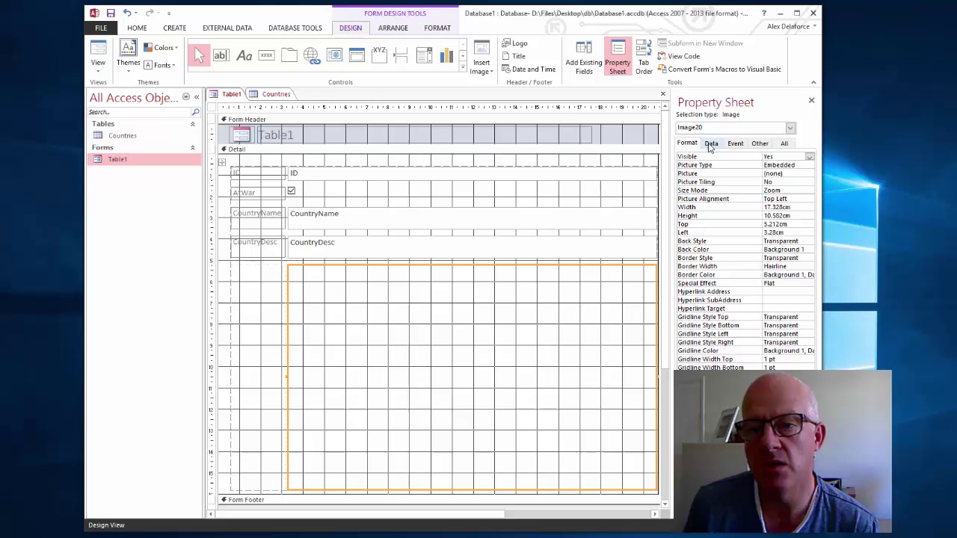
pyautogui.click(711, 145)
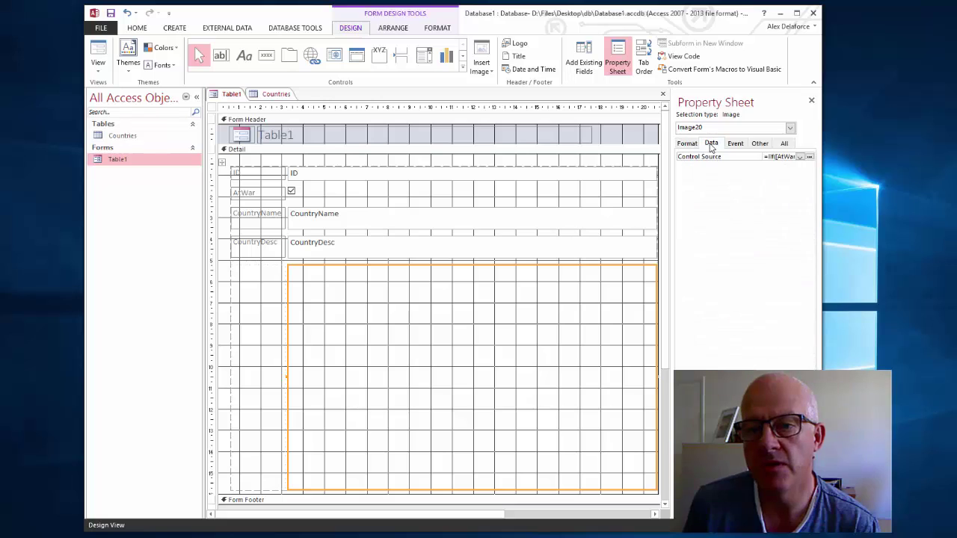
pyautogui.click(809, 157)
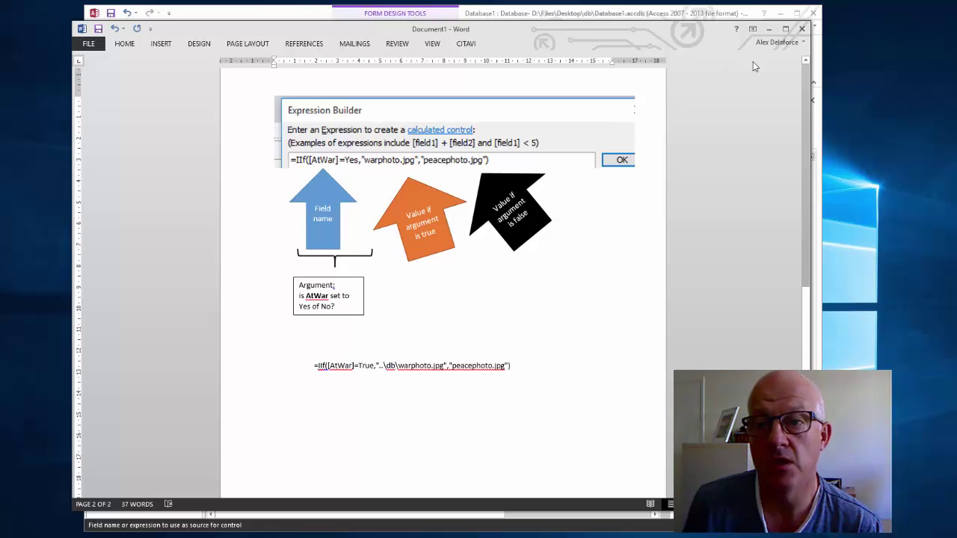
# Put the Word explanation document out of the way without closing it, and accept the image's expression in the Expression Builder
pyautogui.click(801, 28)
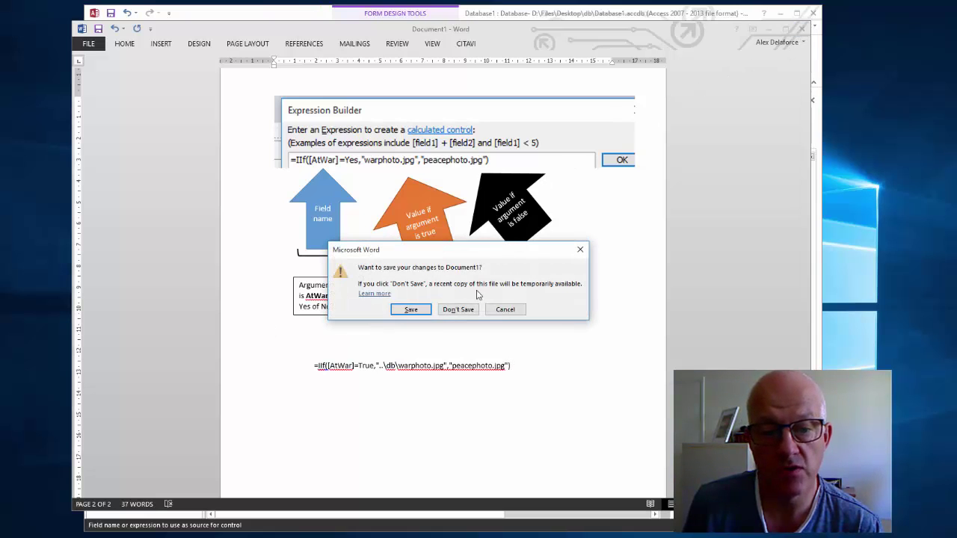
pyautogui.click(645, 56)
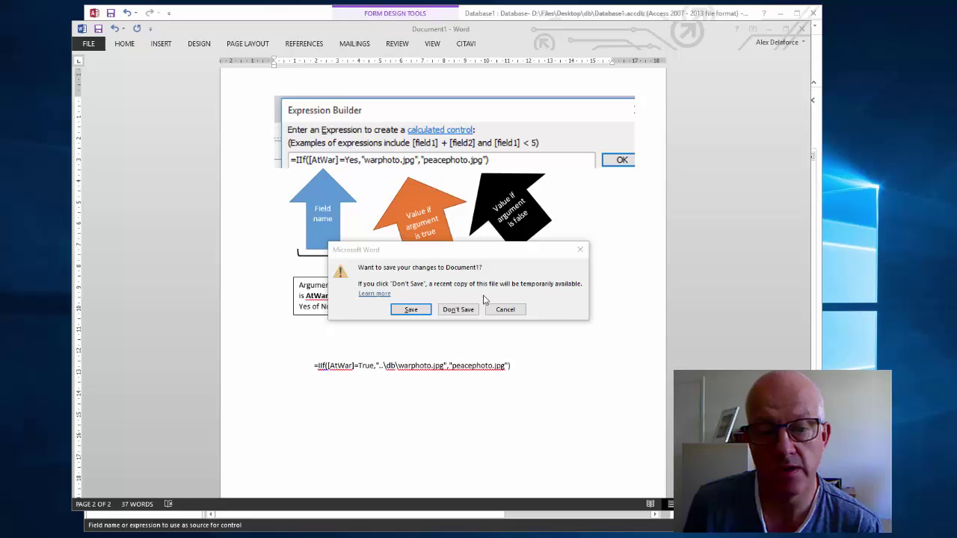
pyautogui.click(505, 309)
pyautogui.moveTo(507, 31); pyautogui.dragTo(892, 108)
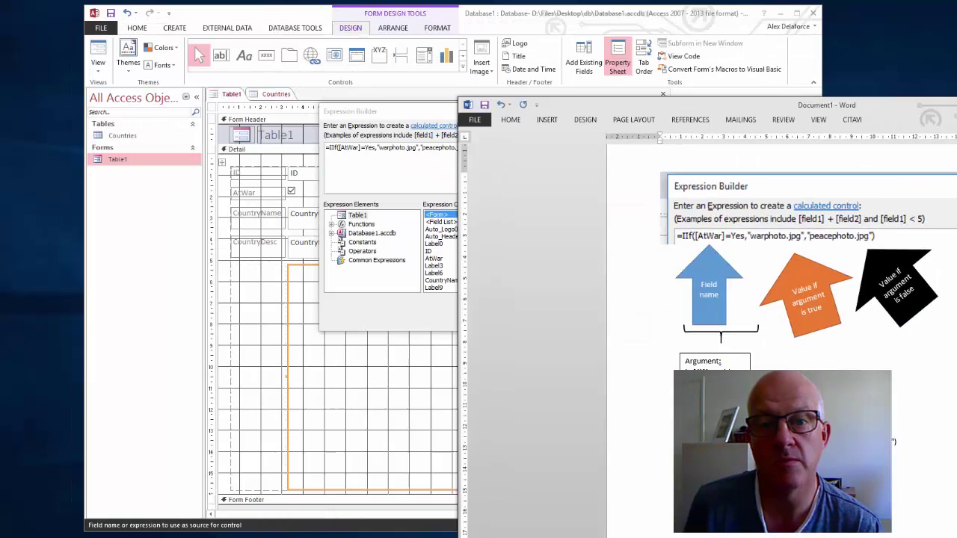
pyautogui.press('super+Down')
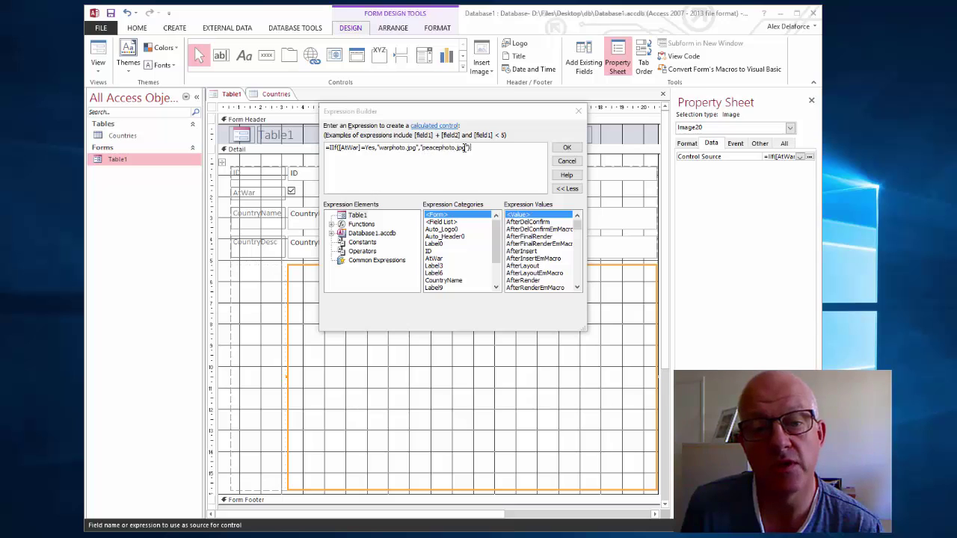
pyautogui.click(567, 148)
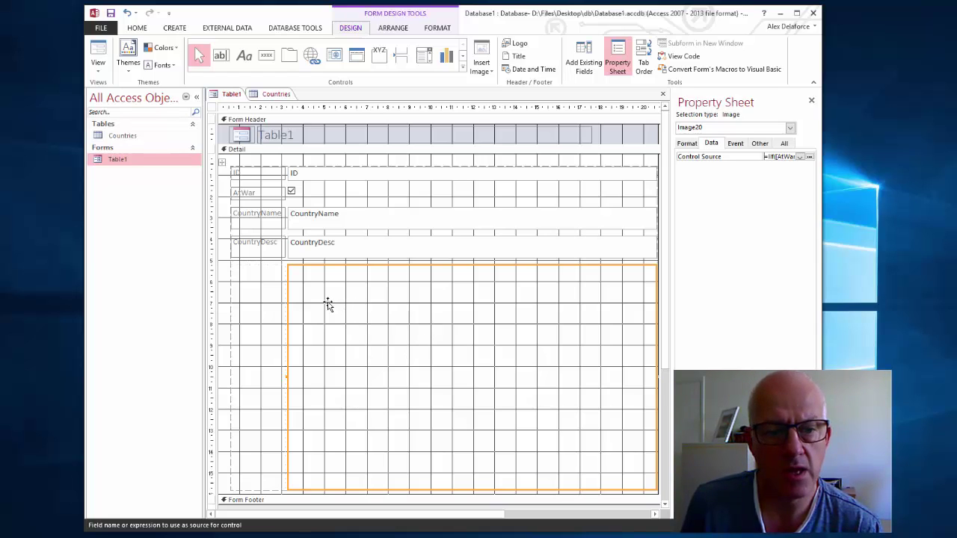
# Reselect the image control below CountryDesc and re-examine its Control Source expression through the Property Sheet and Expression Builder
pyautogui.click(352, 246)
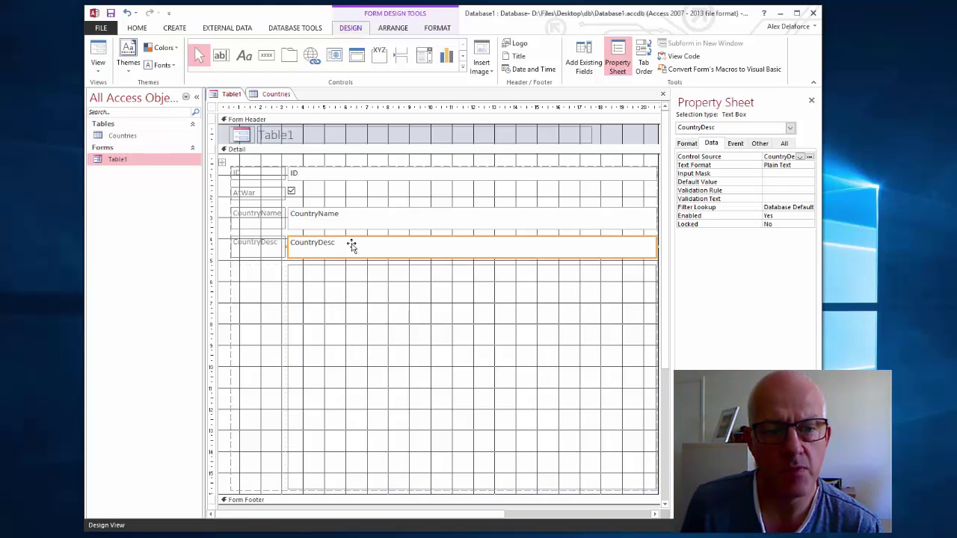
pyautogui.click(324, 280)
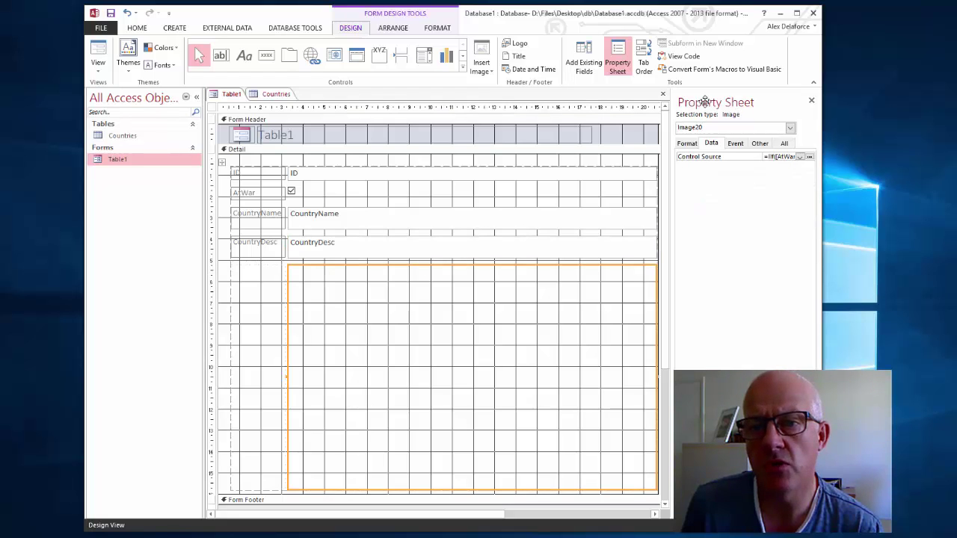
pyautogui.click(618, 62)
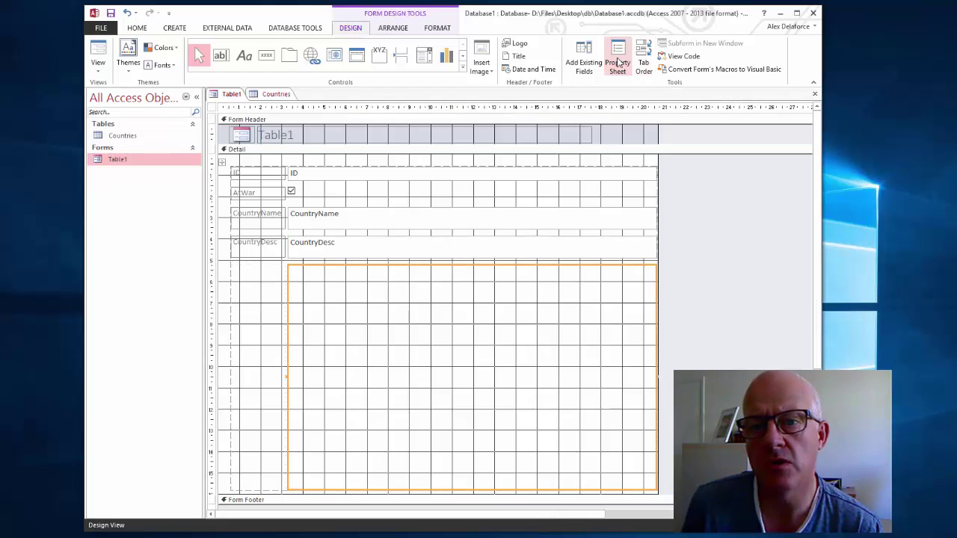
pyautogui.click(618, 61)
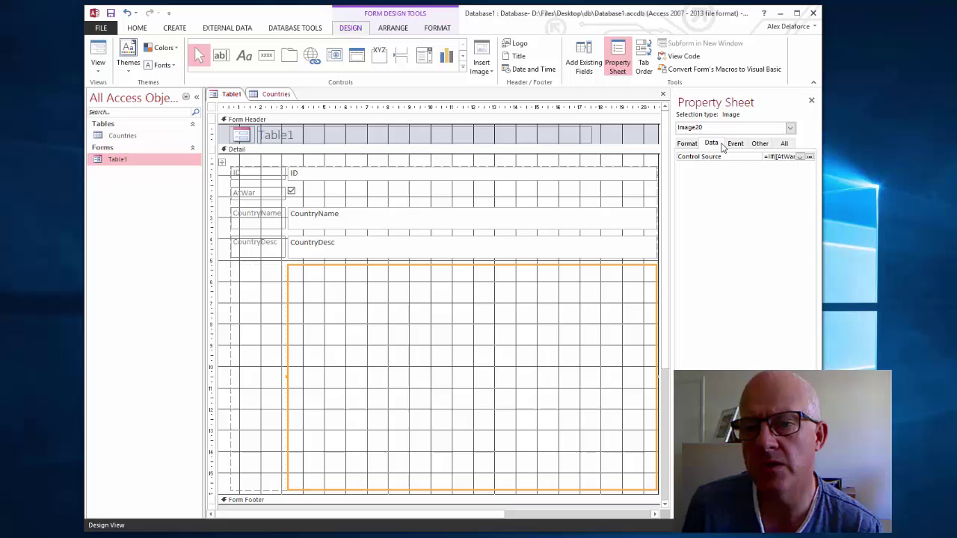
pyautogui.click(810, 157)
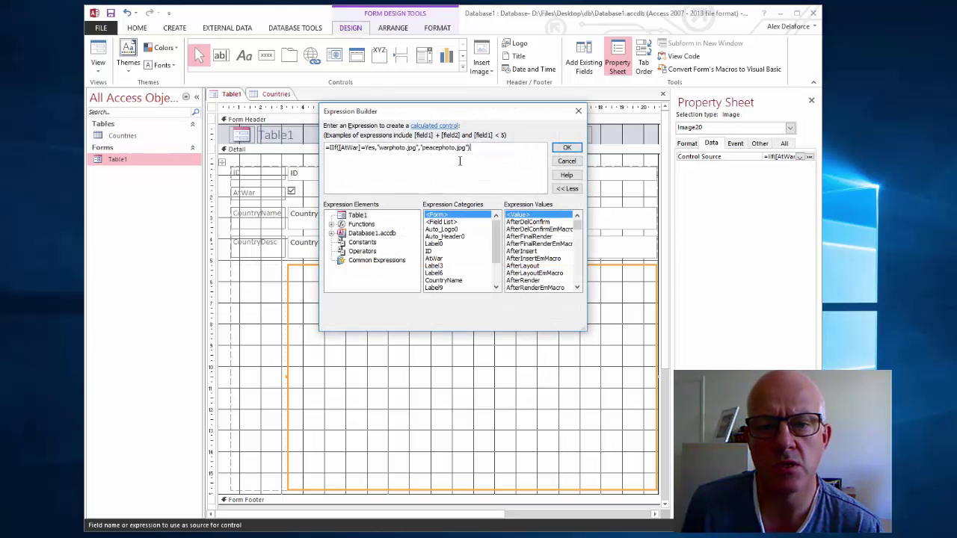
pyautogui.click(578, 111)
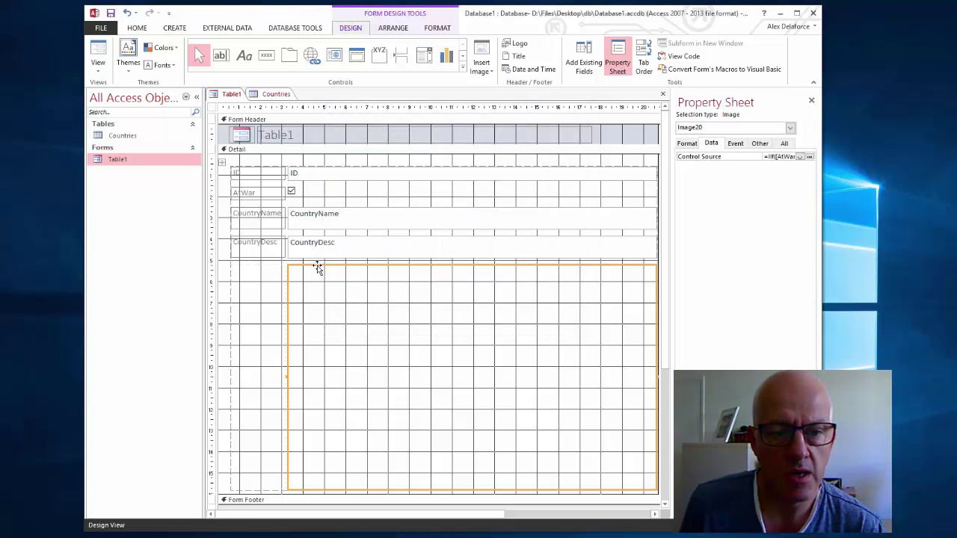
# Replace the existing image control below CountryDesc with a newly drawn one about 16.5 by 10 cm, without choosing a picture file
pyautogui.press('Delete')
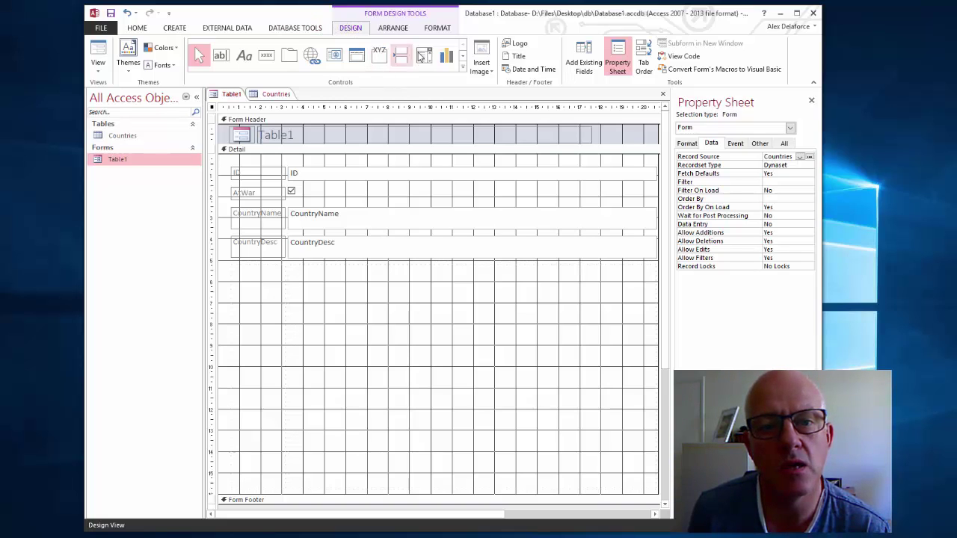
pyautogui.click(463, 70)
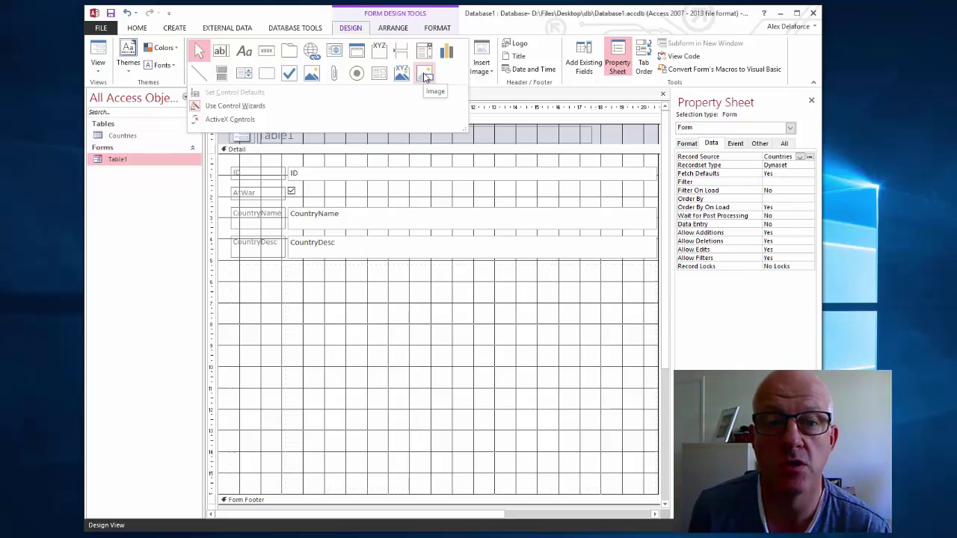
pyautogui.click(425, 75)
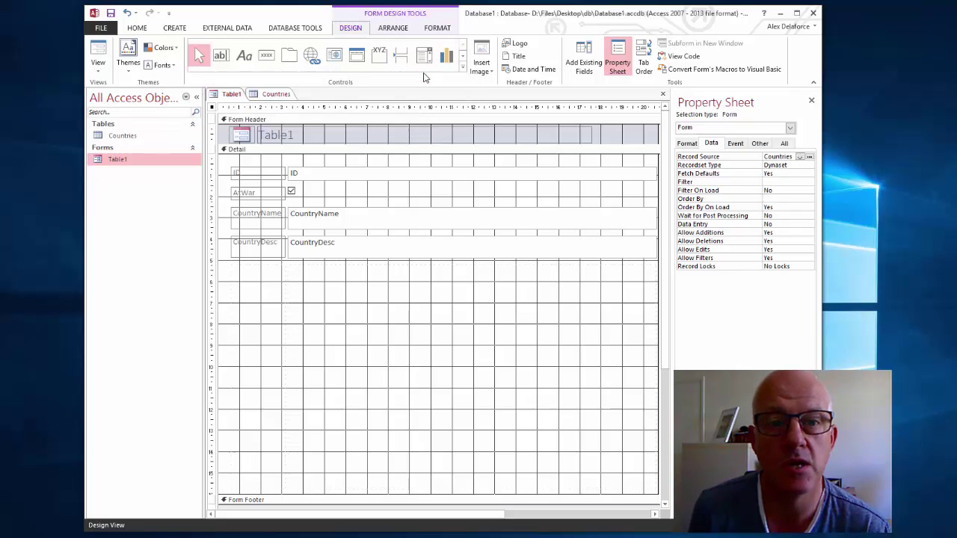
pyautogui.moveTo(291, 268); pyautogui.dragTo(643, 476)
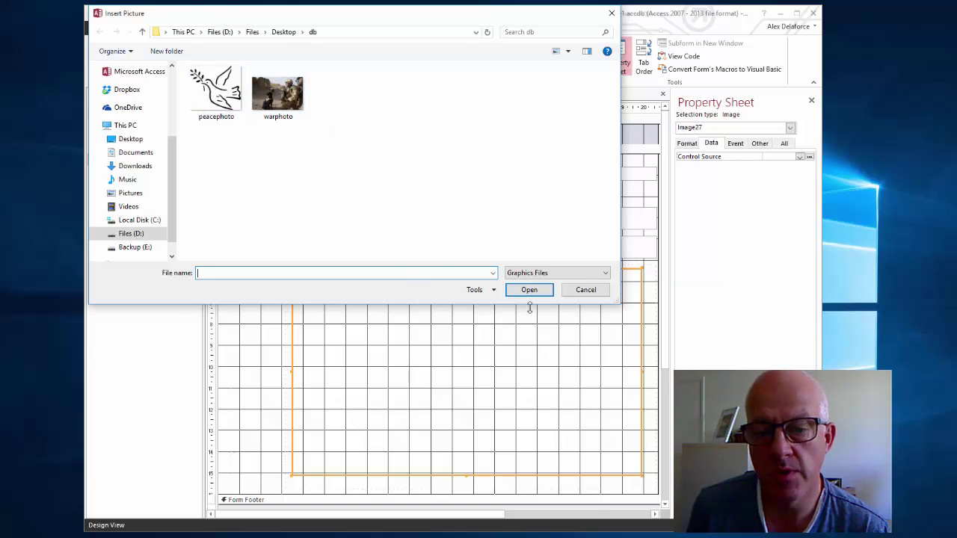
pyautogui.click(585, 289)
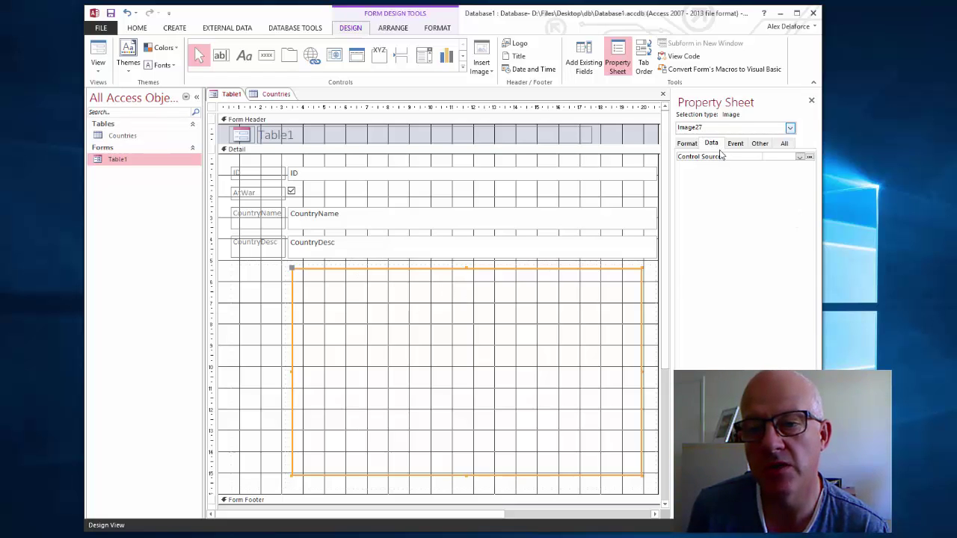
# Enter =IIf([AtWar]=True,"..\db\warphoto.jpg","peacephoto.jpg") as the new image control's Control Source expression in the Expression Builder
pyautogui.click(810, 157)
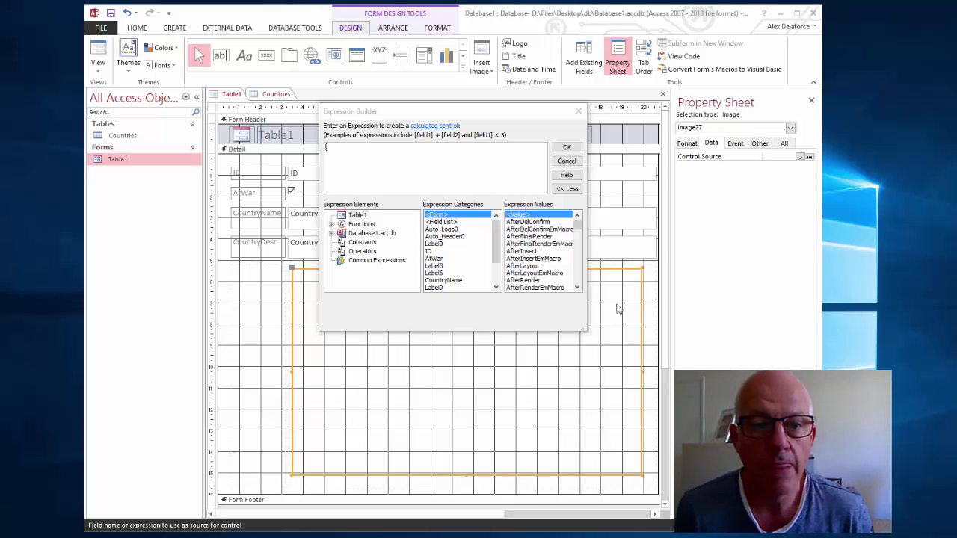
pyautogui.click(364, 147)
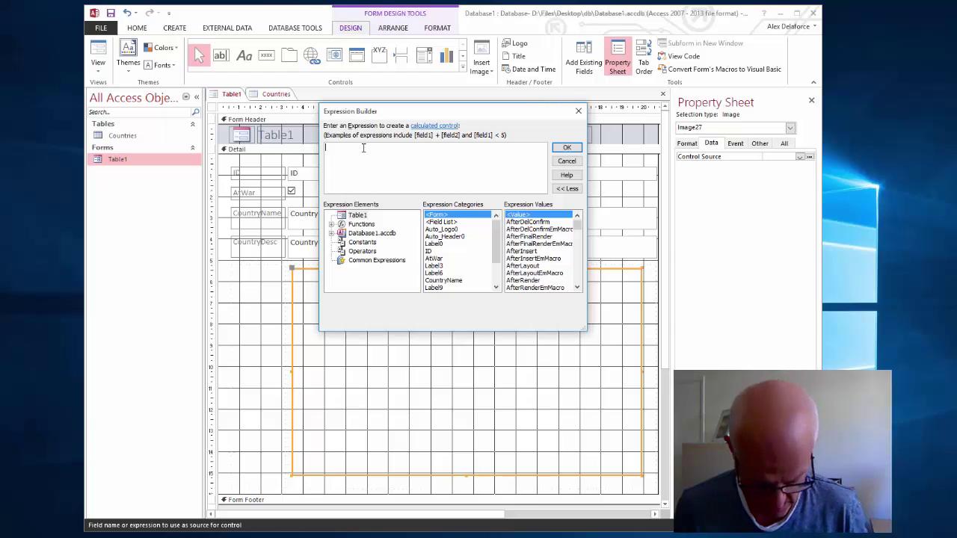
pyautogui.write('=IIf([AtWar]=True,"..\\db\\warphoto.jpg","peacephoto.jpg")')
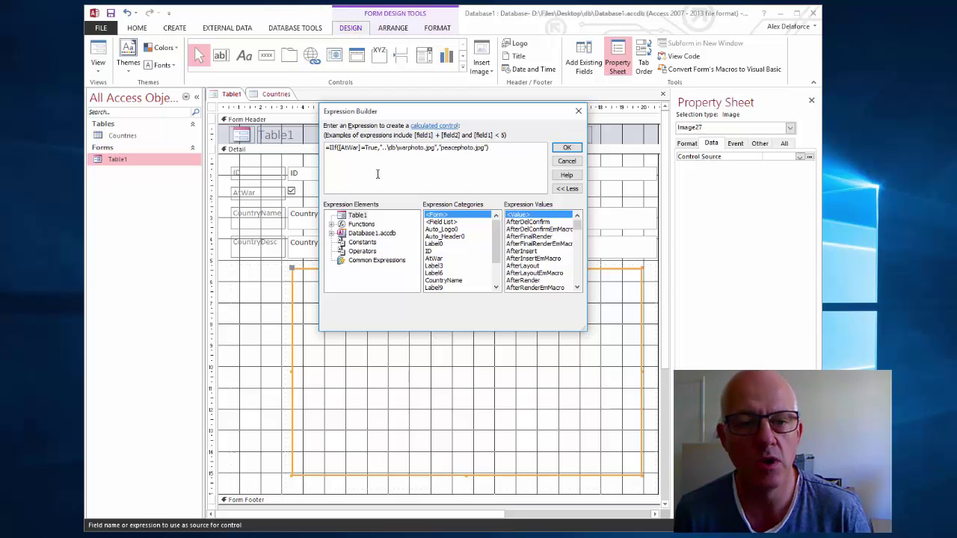
pyautogui.click(365, 148)
pyautogui.moveTo(360, 148); pyautogui.dragTo(338, 148)
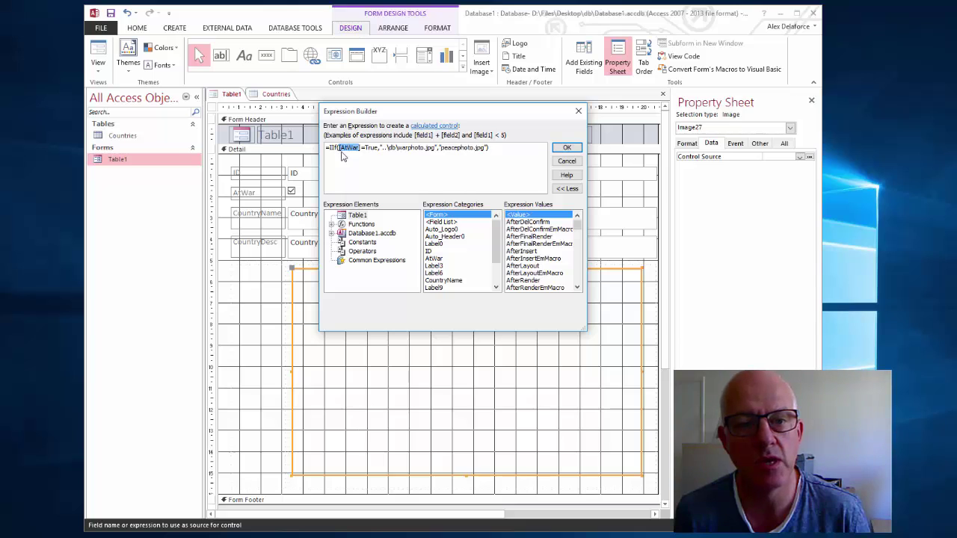
# Remove the ..\db\ path before warphoto.jpg in the image's expression and accept the expression
pyautogui.click(385, 149)
pyautogui.press('BackSpace')
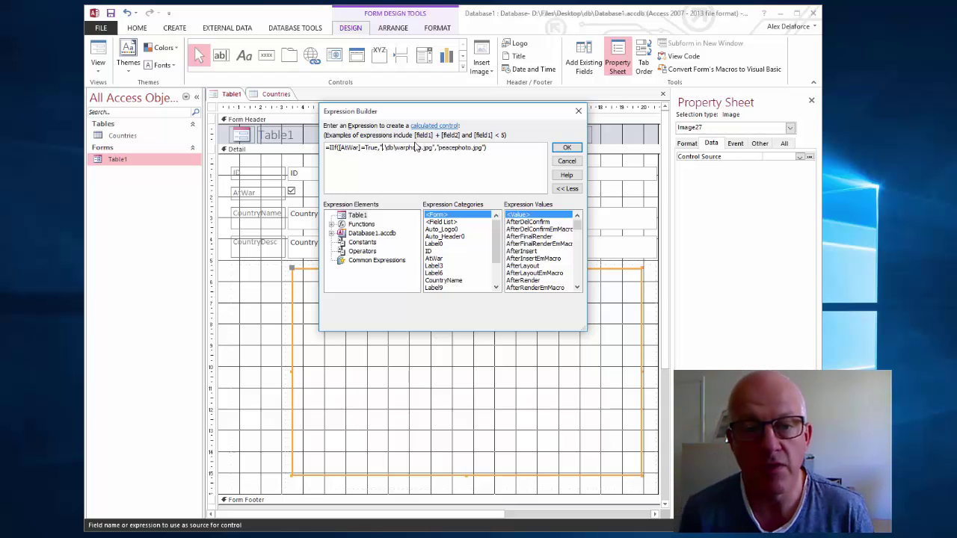
pyautogui.press('Delete')
pyautogui.press('Delete')
pyautogui.press('Delete')
pyautogui.press('Delete')
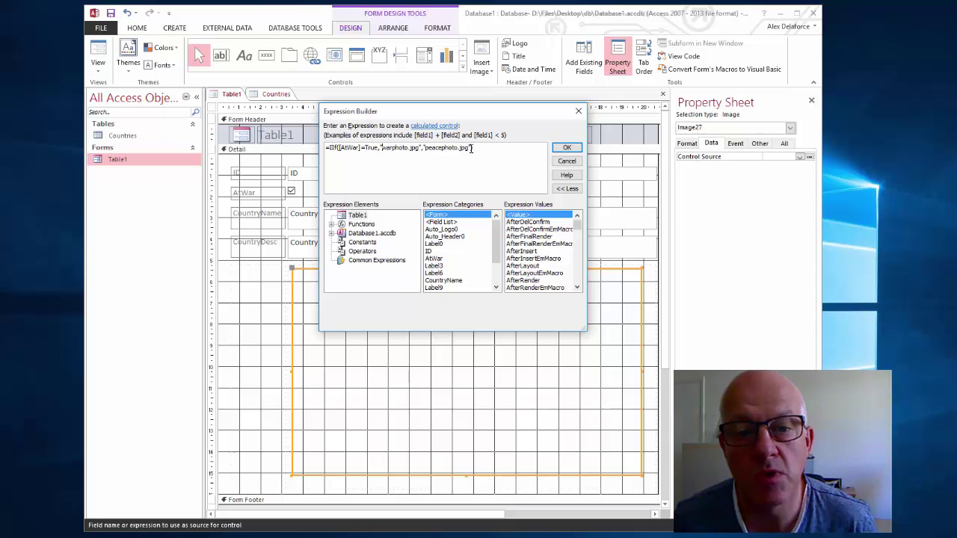
pyautogui.click(566, 148)
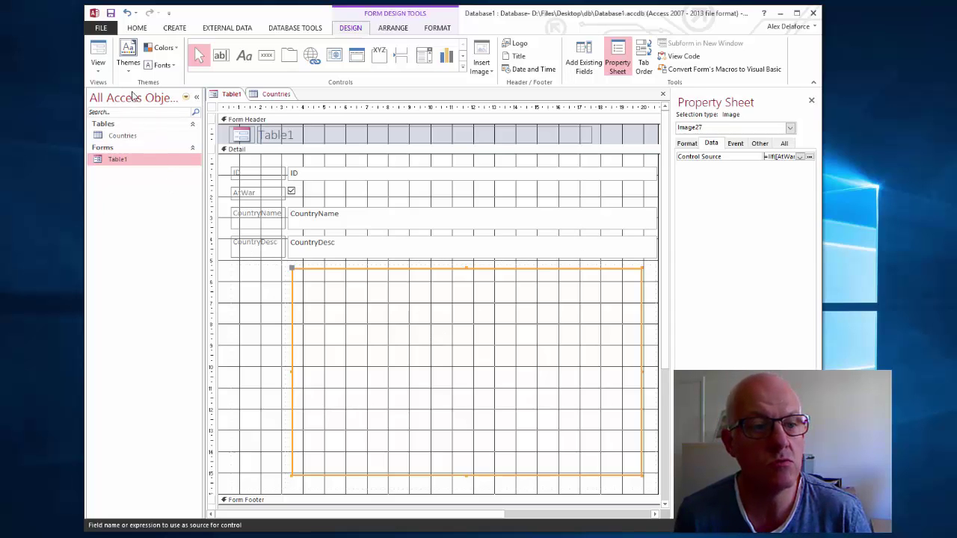
# Switch the Table1 form to Form view and check the image on the first and second country records
pyautogui.click(97, 75)
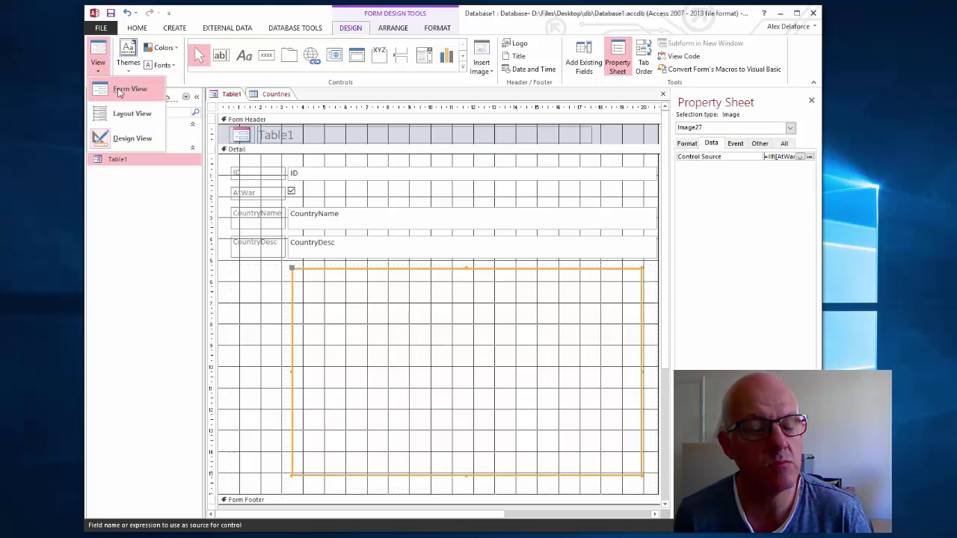
pyautogui.click(121, 90)
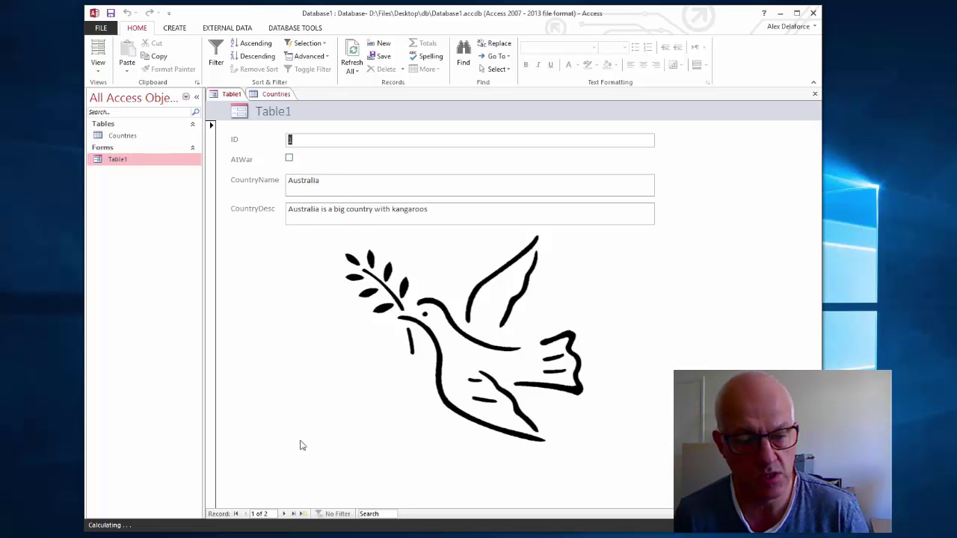
pyautogui.click(283, 514)
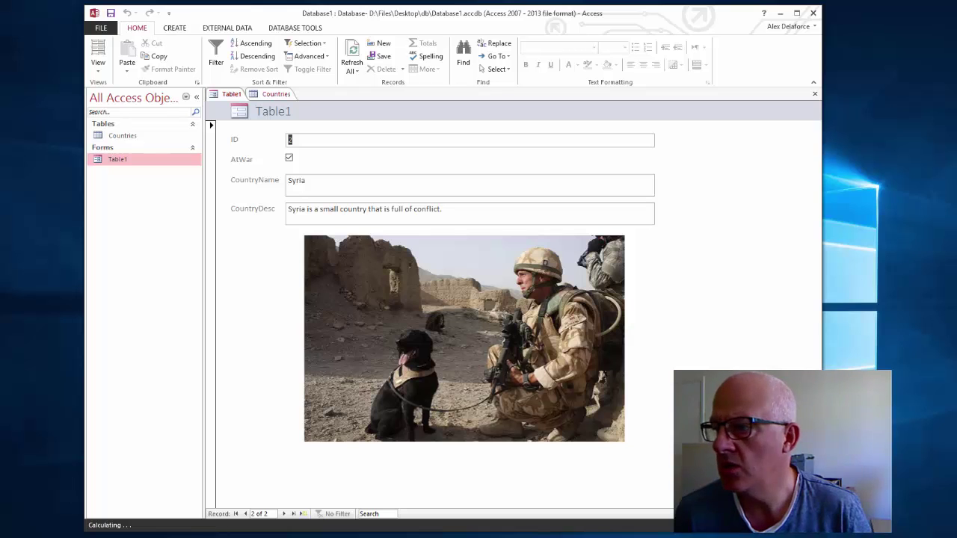
# Switch to the Word explanation document and place its window over the Access form to review the IIf expression diagram
pyautogui.hotkey('alt', 'Tab')
pyautogui.moveTo(924, 271); pyautogui.dragTo(358, 174)
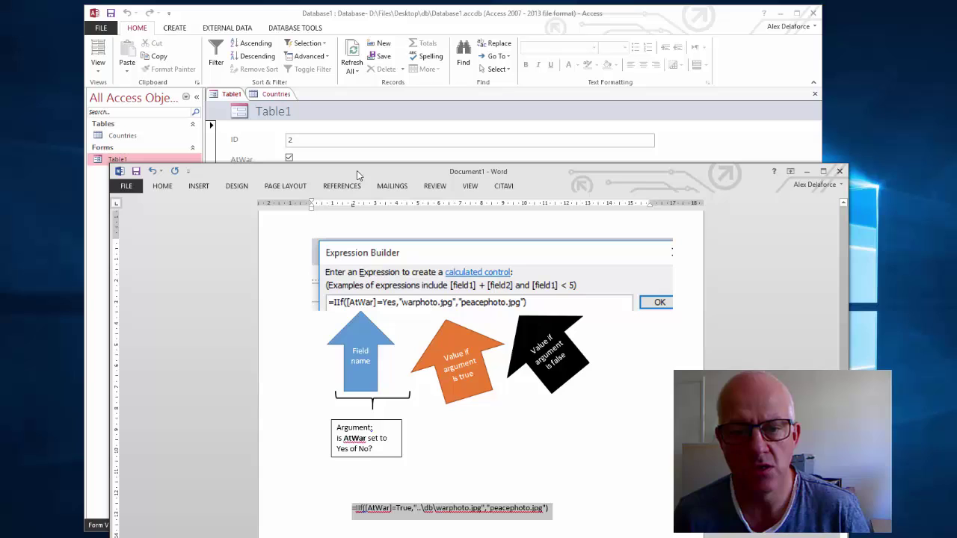